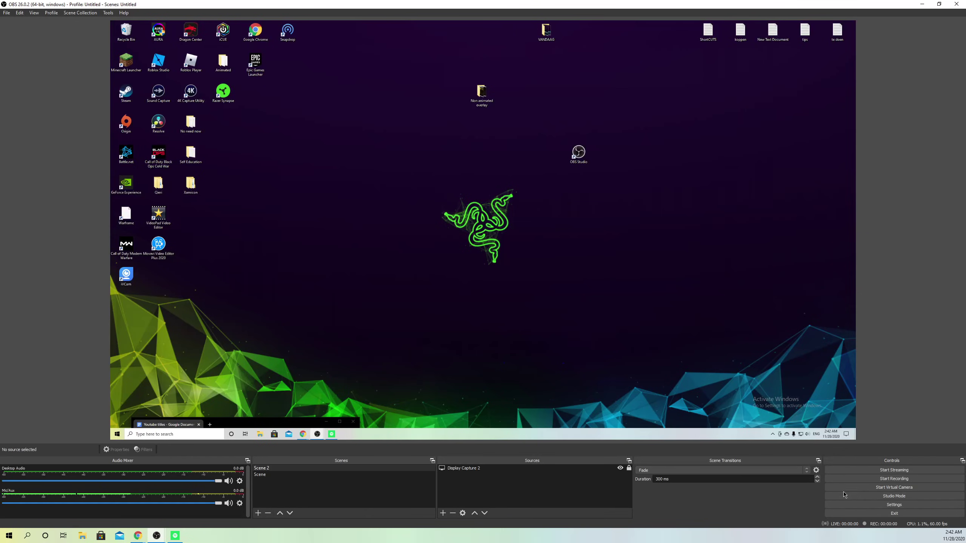
Open Settings and bring up the Advanced page showing Stream Delay and reconnect options.
{"action": "left_click", "coordinate": [849, 505]}
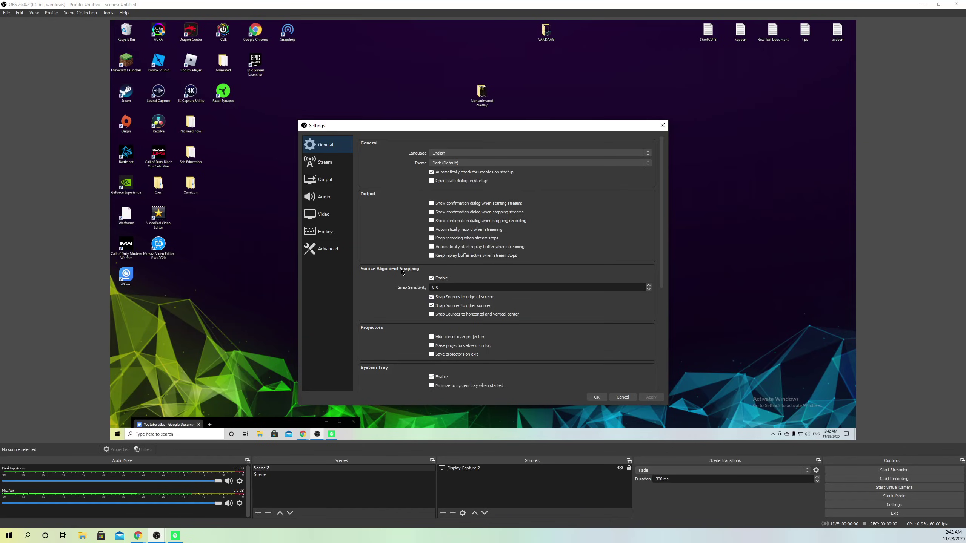
{"action": "left_click", "coordinate": [336, 251]}
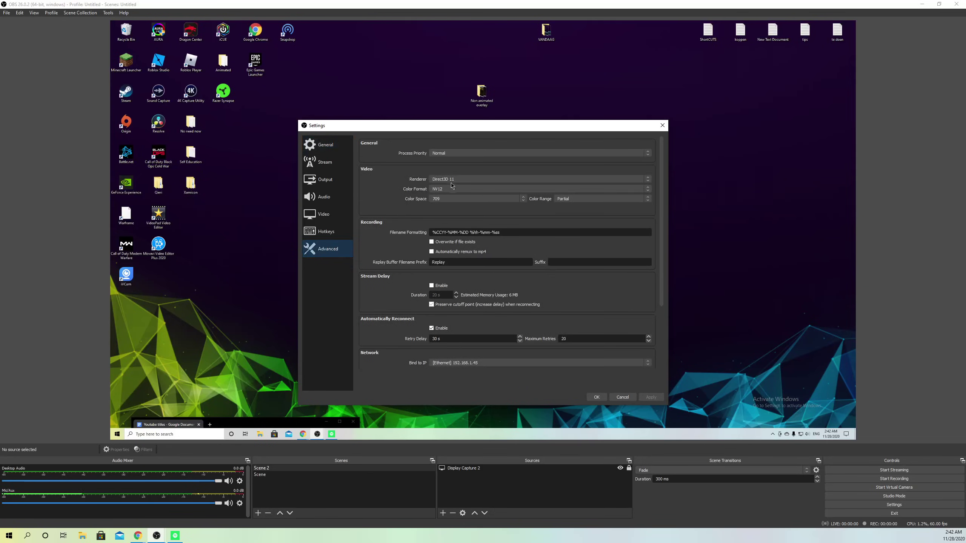
{"action": "scroll", "coordinate": [408, 252], "scroll_direction": "down", "scroll_amount": 3}
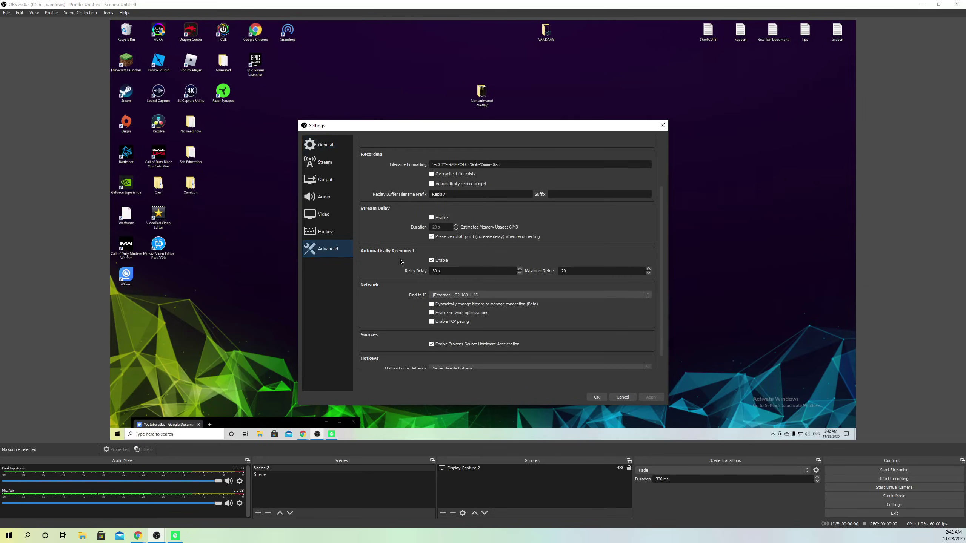
{"action": "scroll", "coordinate": [408, 252], "scroll_direction": "up", "scroll_amount": 1}
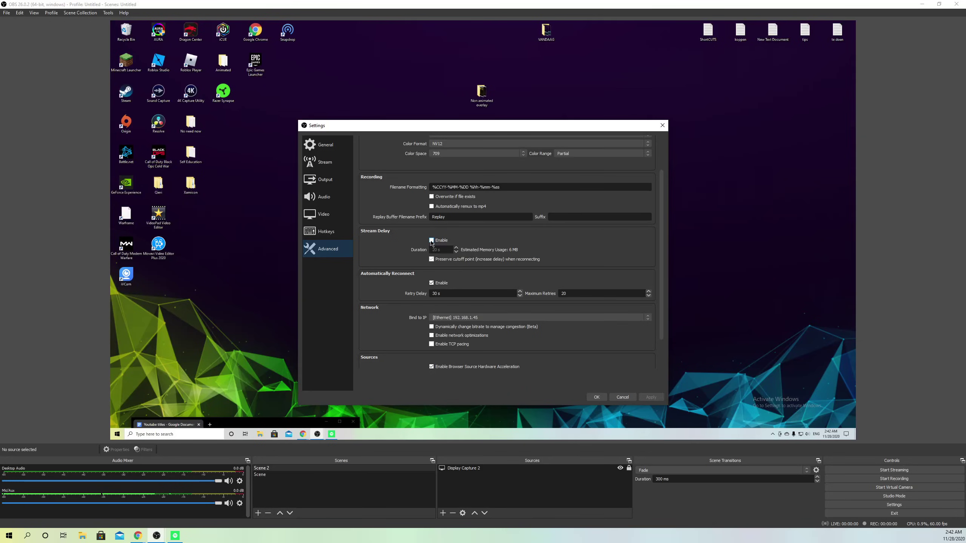
Enable Stream Delay and step its duration down from 20 seconds toward 1 second.
{"action": "left_click", "coordinate": [432, 241]}
{"action": "left_click", "coordinate": [456, 251]}
{"action": "left_click", "coordinate": [456, 252]}
{"action": "left_click", "coordinate": [456, 252]}
Untick Preserve cutoff point and set the reconnect Retry Delay to 0 seconds.
{"action": "left_click", "coordinate": [431, 260]}
{"action": "double_click", "coordinate": [440, 293]}
{"action": "type", "text": "15"}
{"action": "double_click", "coordinate": [454, 294]}
{"action": "type", "text": "0"}
Set the Stream Delay duration to 1 second and apply the advanced settings.
{"action": "left_click", "coordinate": [456, 253]}
{"action": "key", "text": "BackSpace"}
{"action": "type", "text": "1"}
{"action": "left_click", "coordinate": [650, 397]}
On the Video page, set Base (Canvas) and Output (Scaled) resolutions to 1920x1080.
{"action": "left_click", "coordinate": [324, 219]}
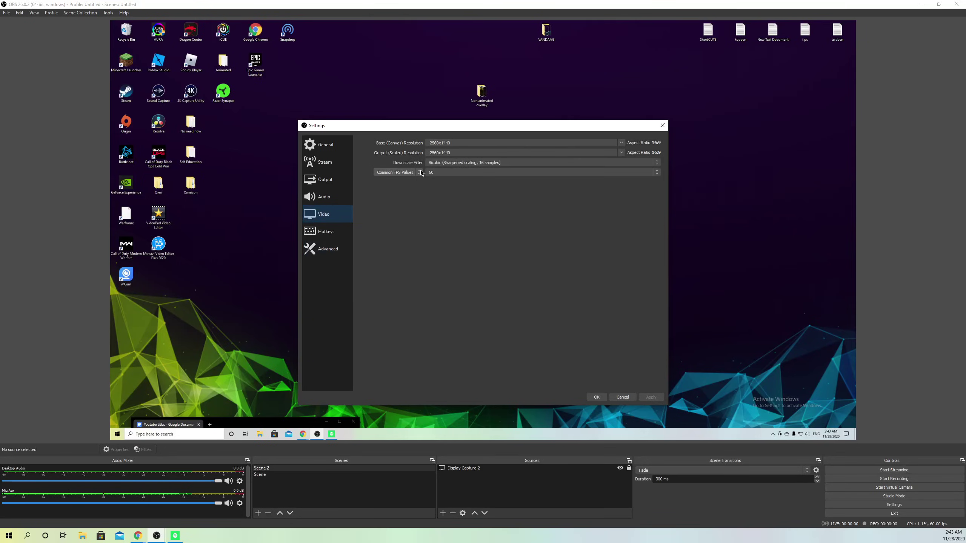
{"action": "left_click", "coordinate": [463, 143]}
{"action": "left_click", "coordinate": [621, 143]}
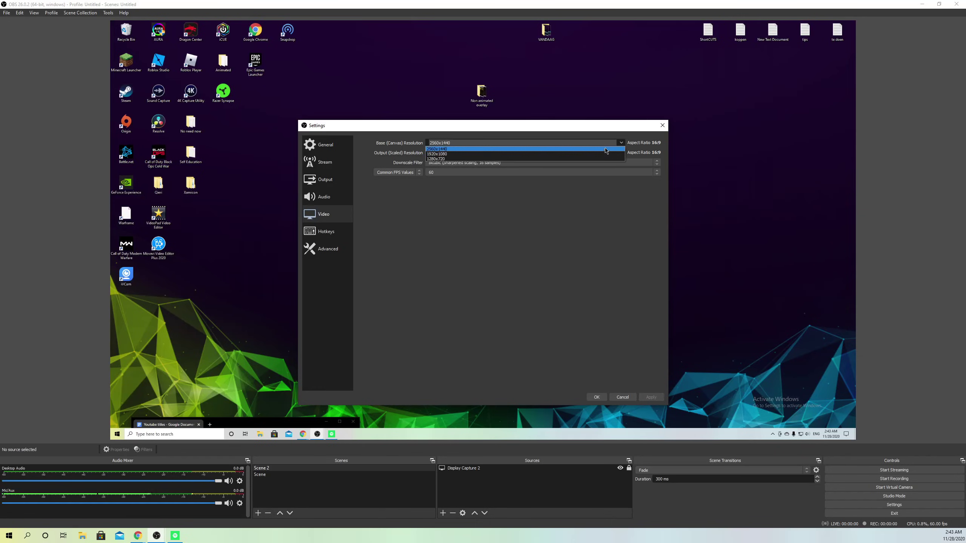
{"action": "left_click", "coordinate": [447, 153]}
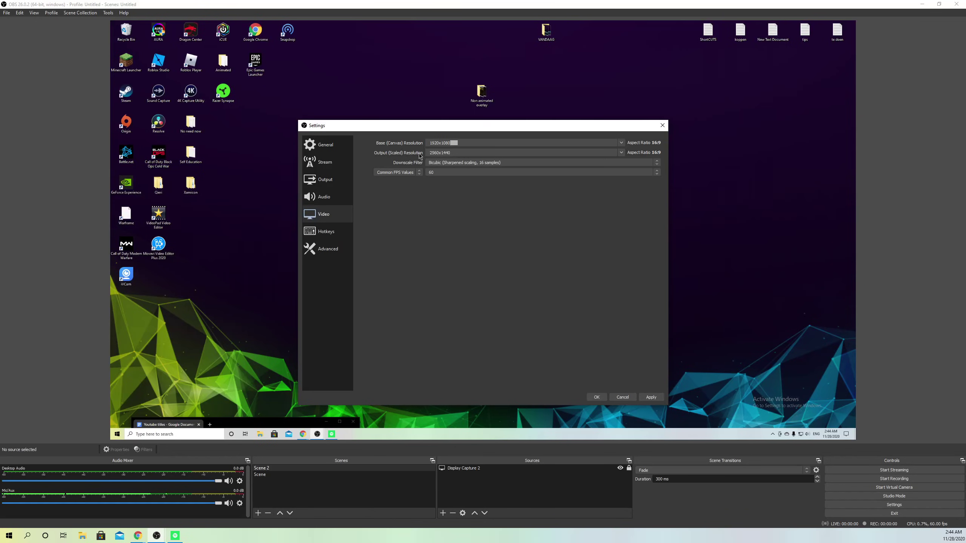
{"action": "left_click", "coordinate": [621, 154]}
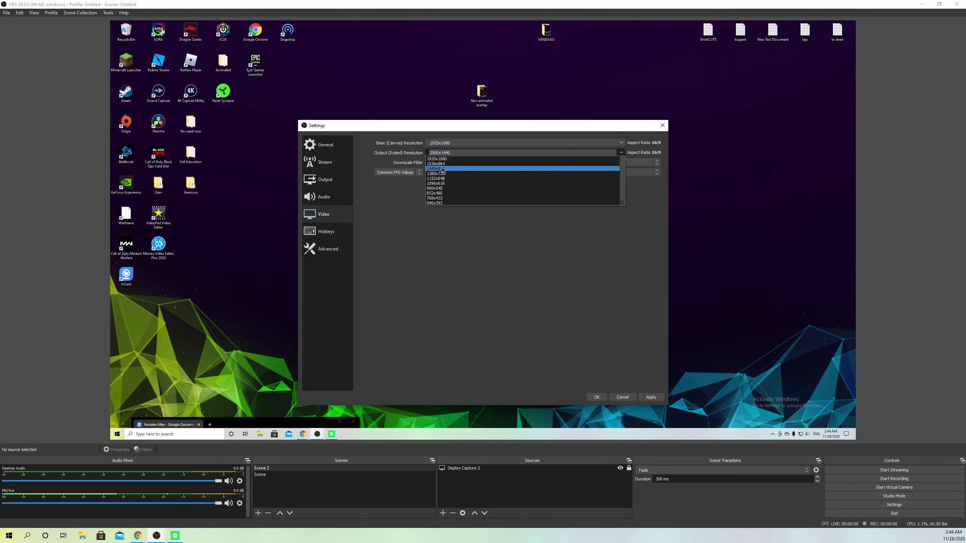
{"action": "left_click", "coordinate": [442, 160]}
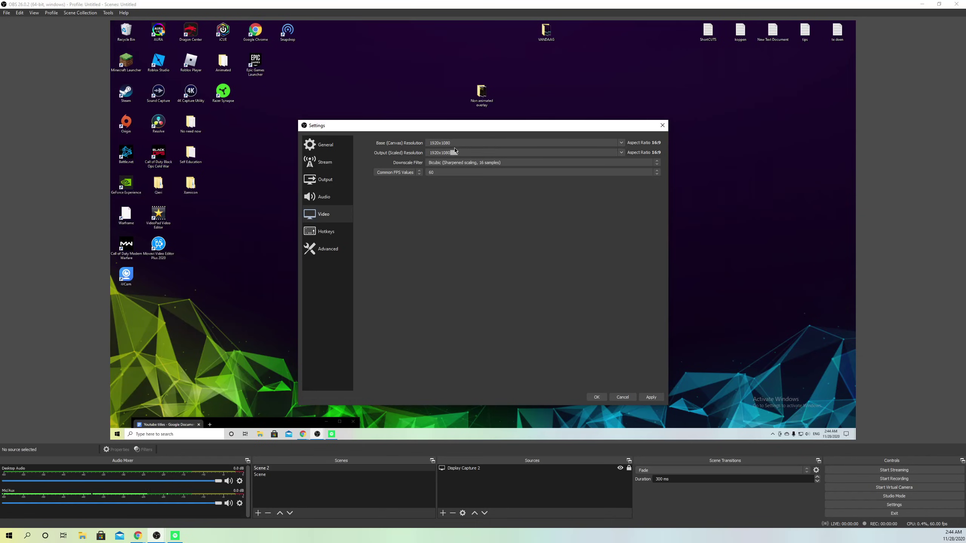
Set Base (Canvas) and Output (Scaled) resolutions both to 2560x1440.
{"action": "left_click", "coordinate": [621, 143]}
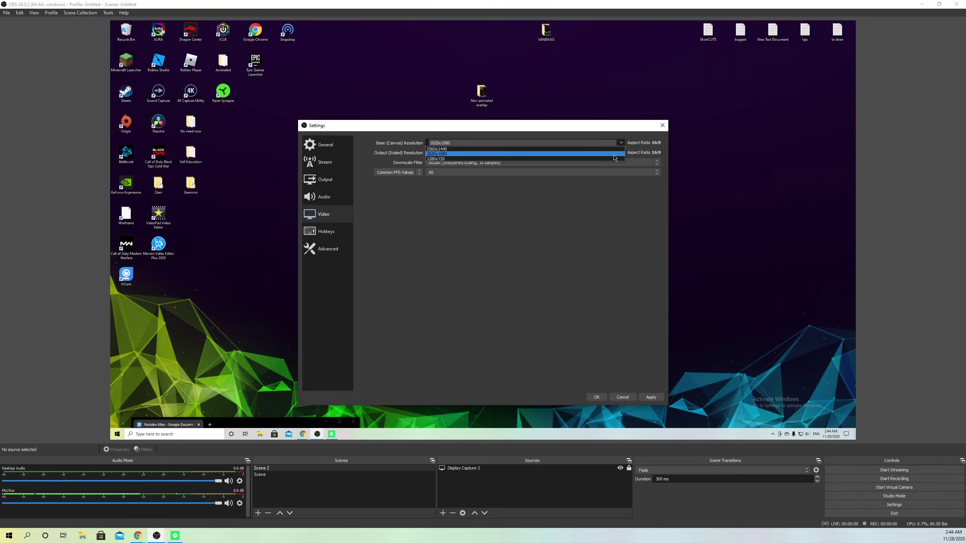
{"action": "left_click", "coordinate": [576, 149]}
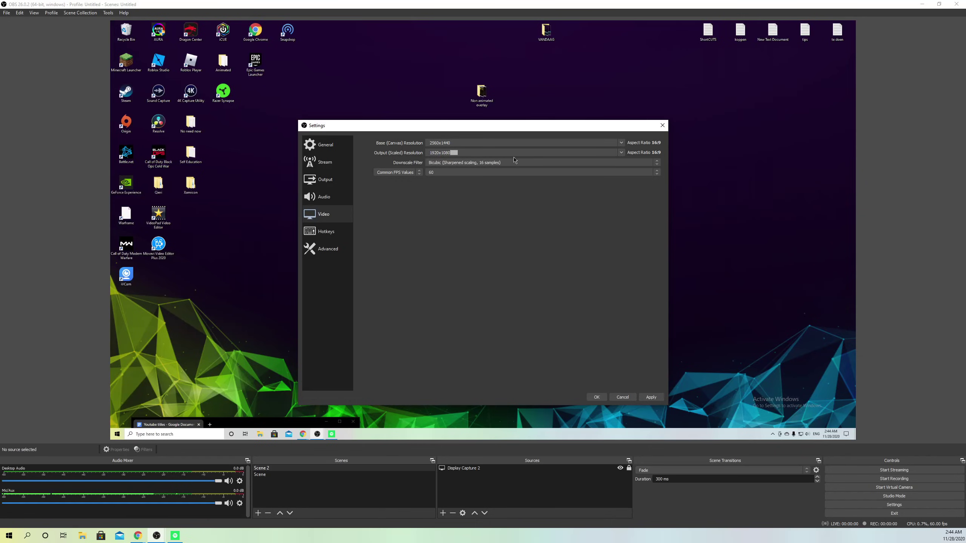
{"action": "left_click", "coordinate": [620, 153]}
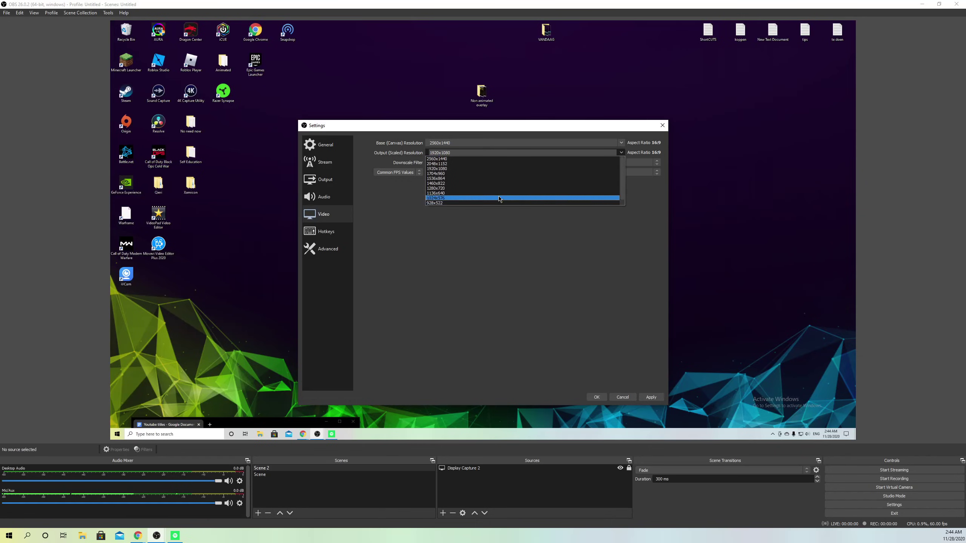
{"action": "left_click", "coordinate": [463, 188]}
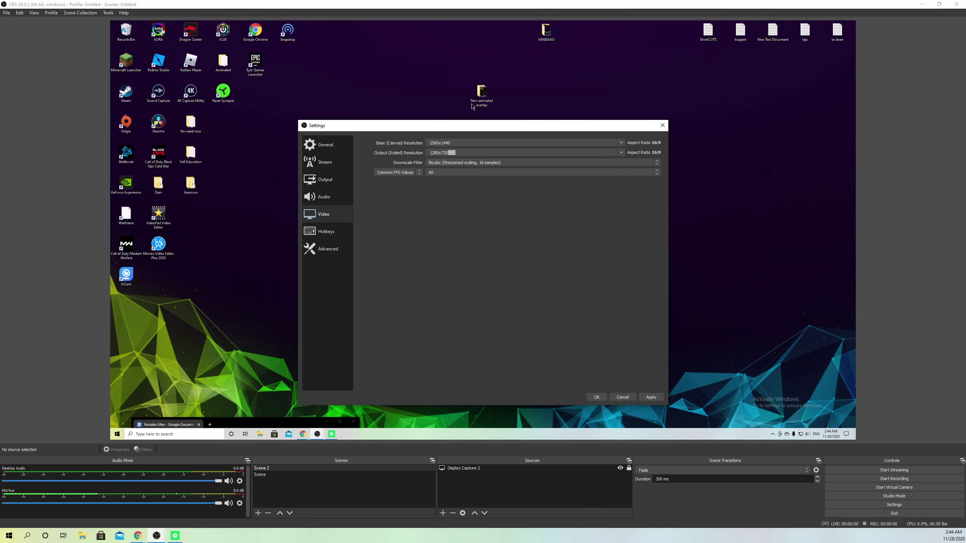
{"action": "left_click", "coordinate": [456, 152]}
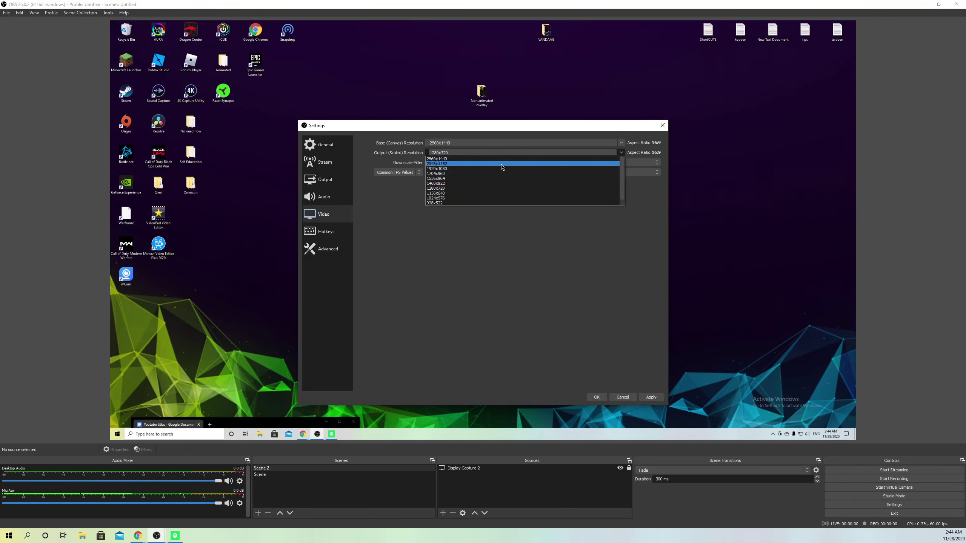
{"action": "left_click", "coordinate": [474, 159]}
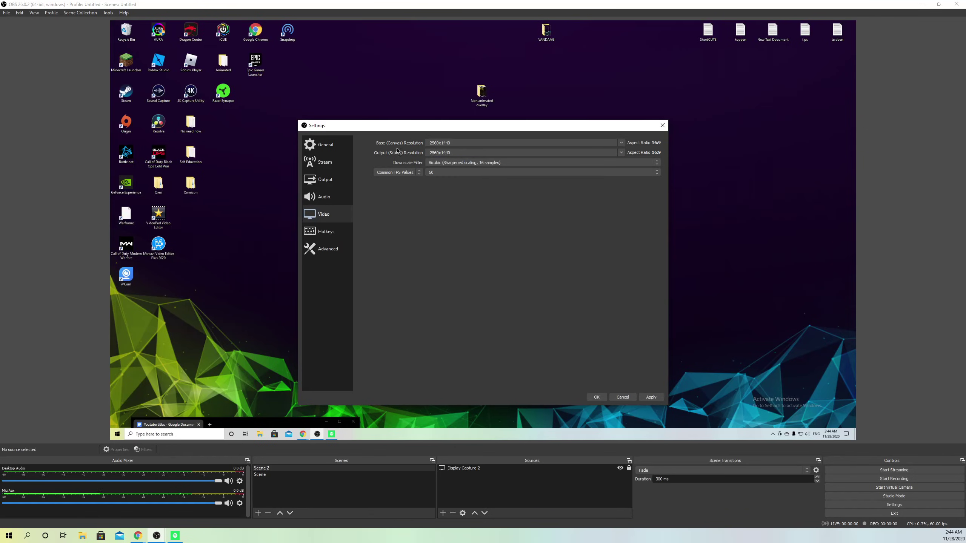
Select 60 in Common FPS Values, apply the video settings, and close Settings.
{"action": "left_click", "coordinate": [439, 173]}
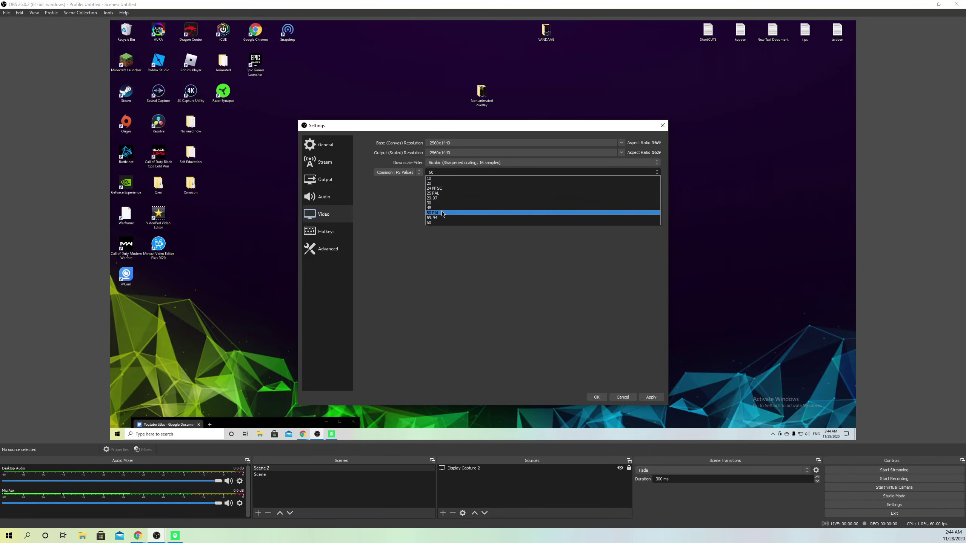
{"action": "left_click", "coordinate": [440, 222]}
{"action": "left_click", "coordinate": [443, 175]}
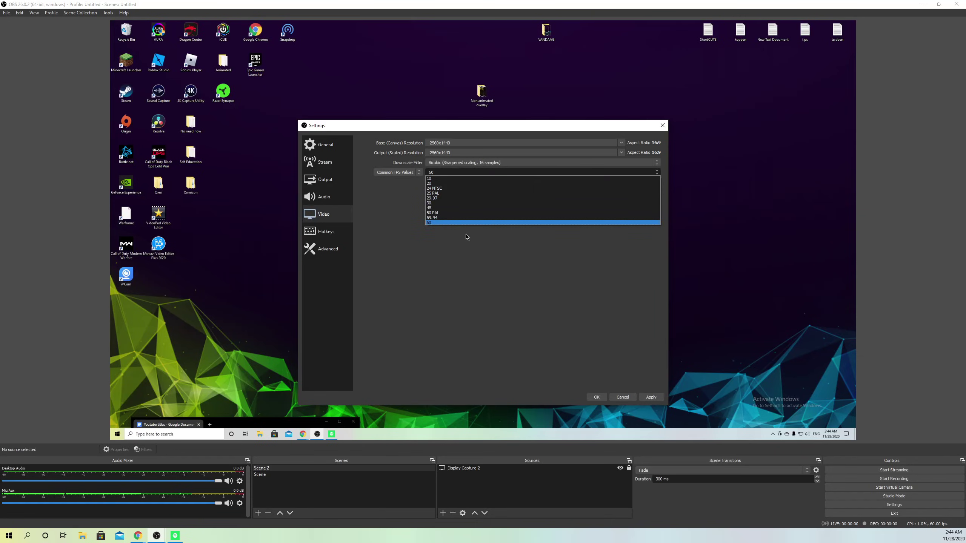
{"action": "left_click", "coordinate": [456, 223]}
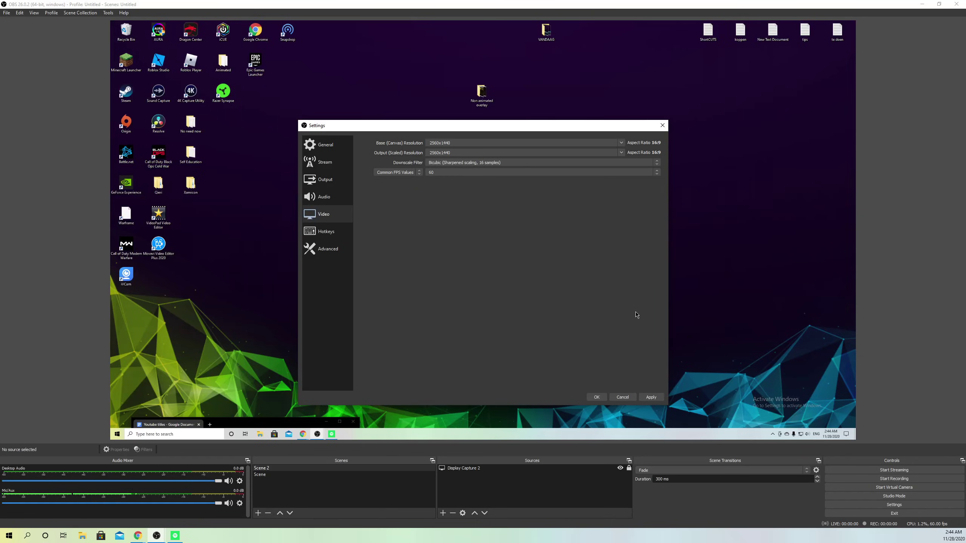
{"action": "left_click", "coordinate": [652, 396]}
{"action": "left_click", "coordinate": [663, 125]}
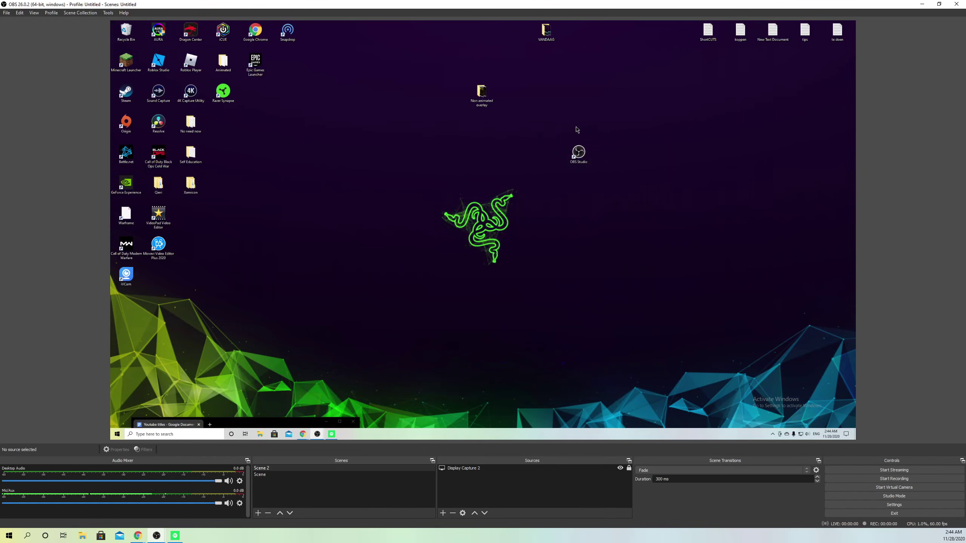